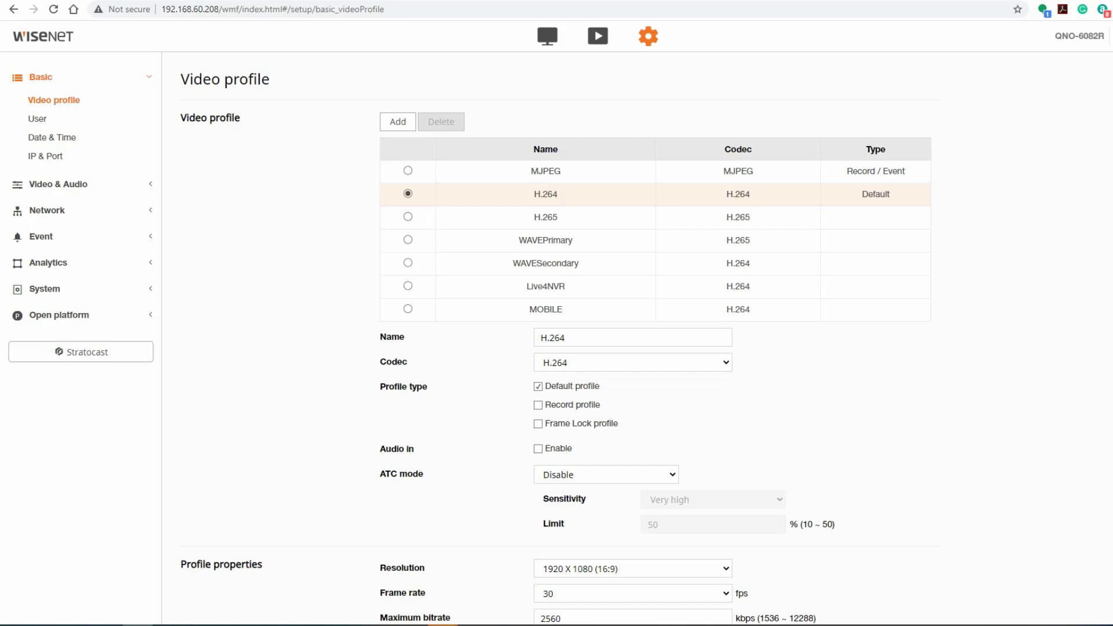
- Go to System > Product information > Upgrade / Restart in the camera sidebar
click(45, 287)
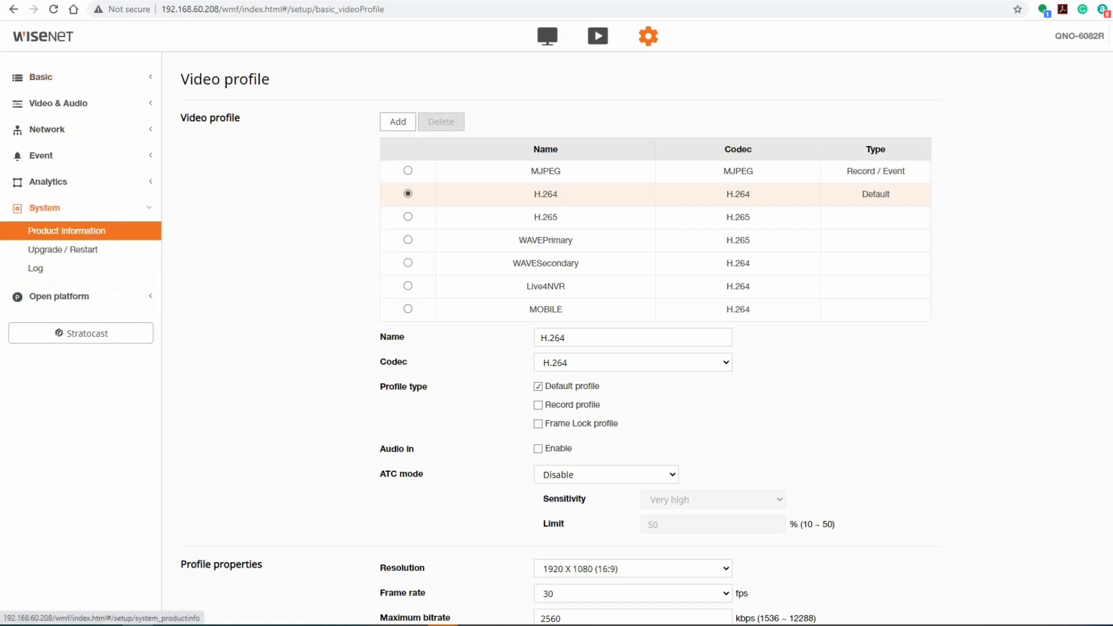
click(66, 231)
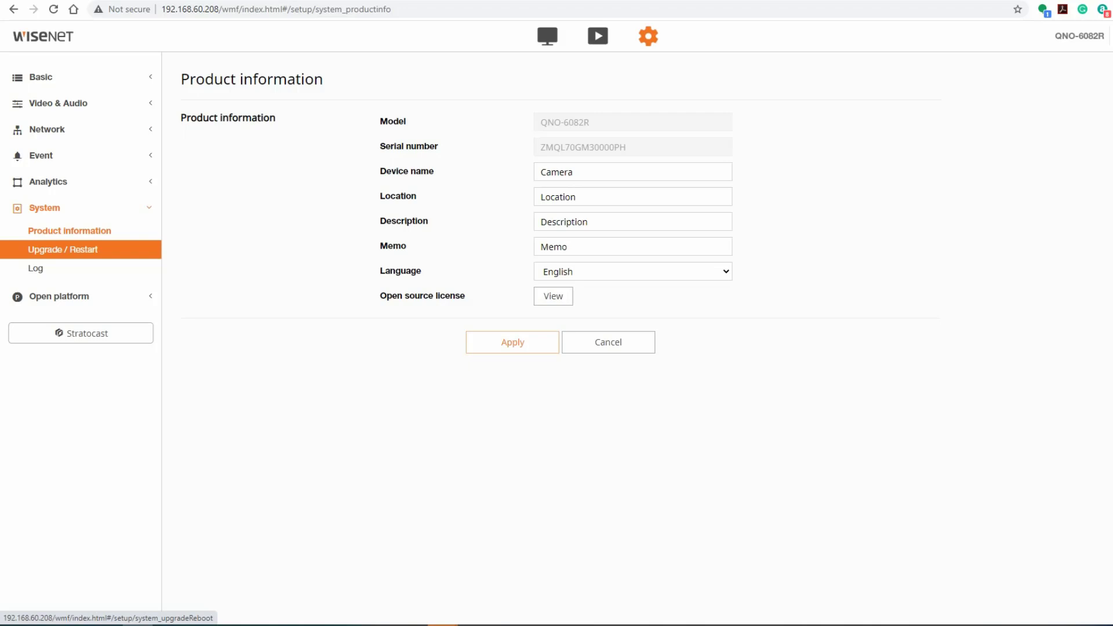
click(64, 249)
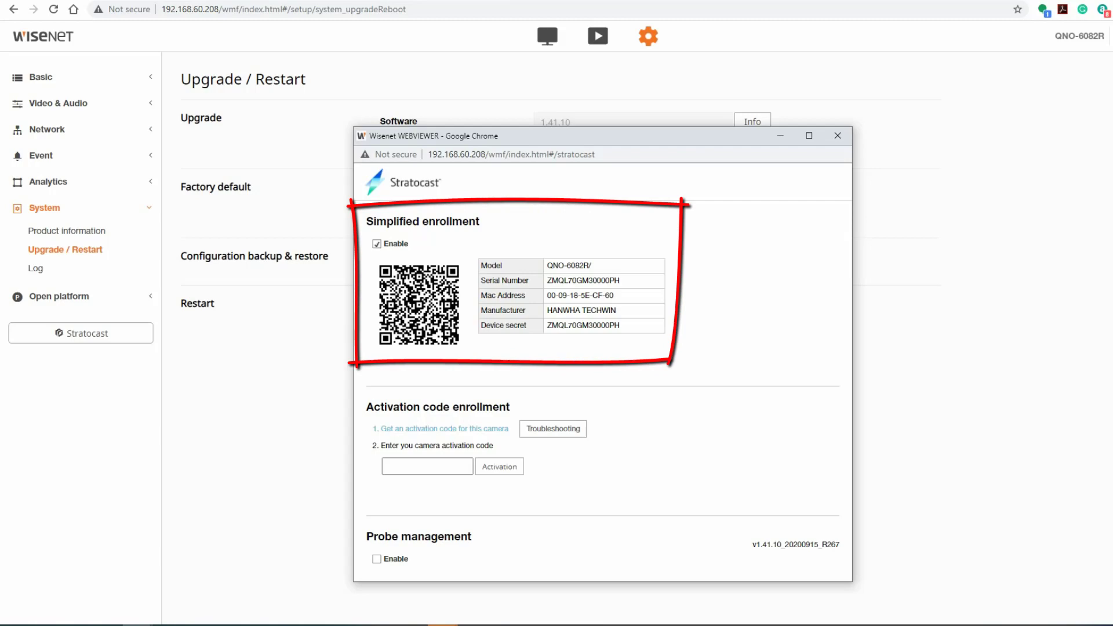
- Open the Stratocast enrollment pop-up and review the camera model number and Device secret
click(570, 410)
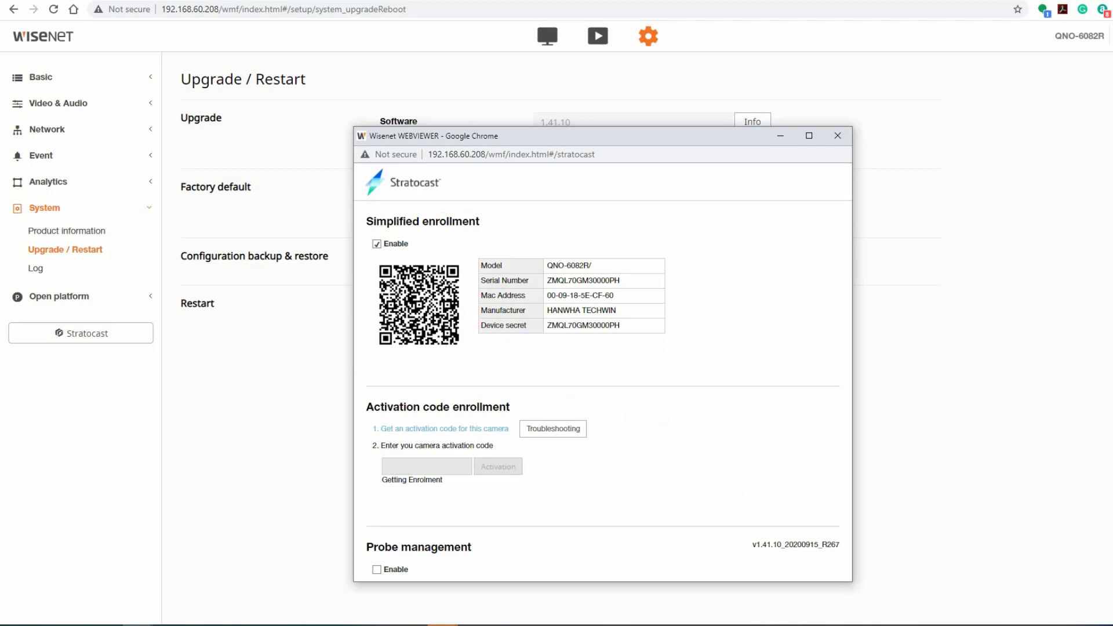
drag(546, 266, 585, 266)
drag(616, 325, 547, 325)
click(546, 325)
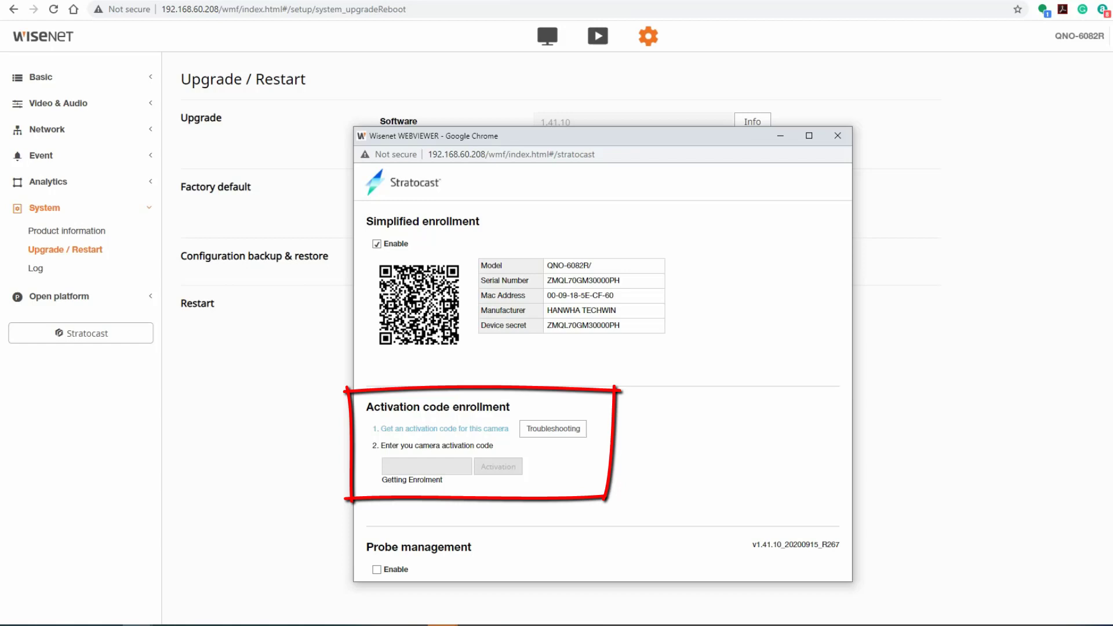
- Uncheck Enable under Simplified enrollment and confirm the change with OK
click(377, 243)
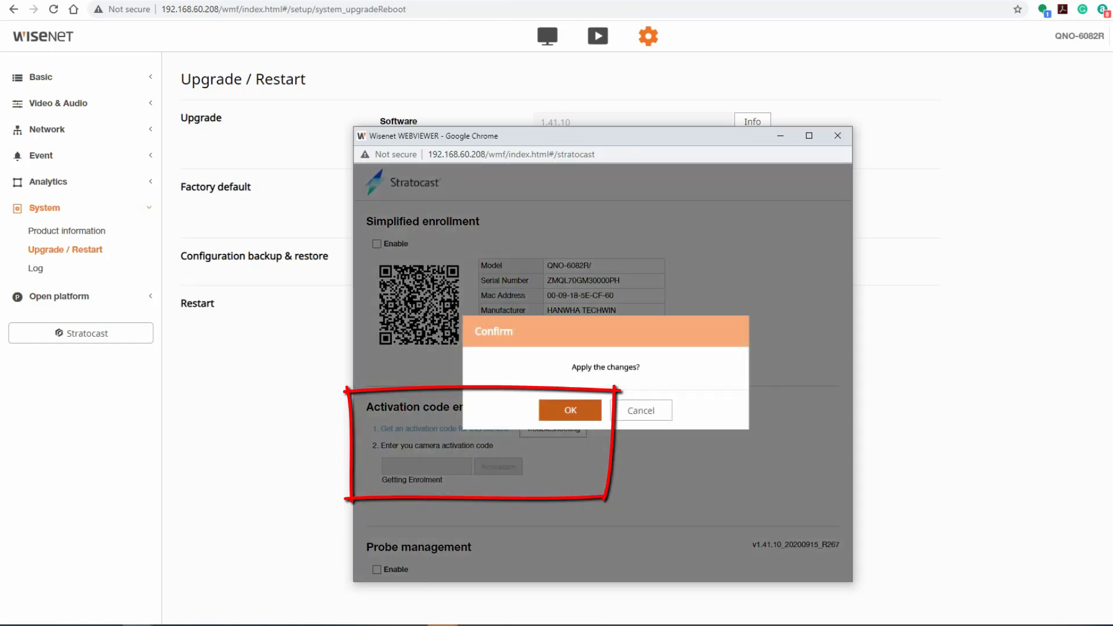
click(570, 410)
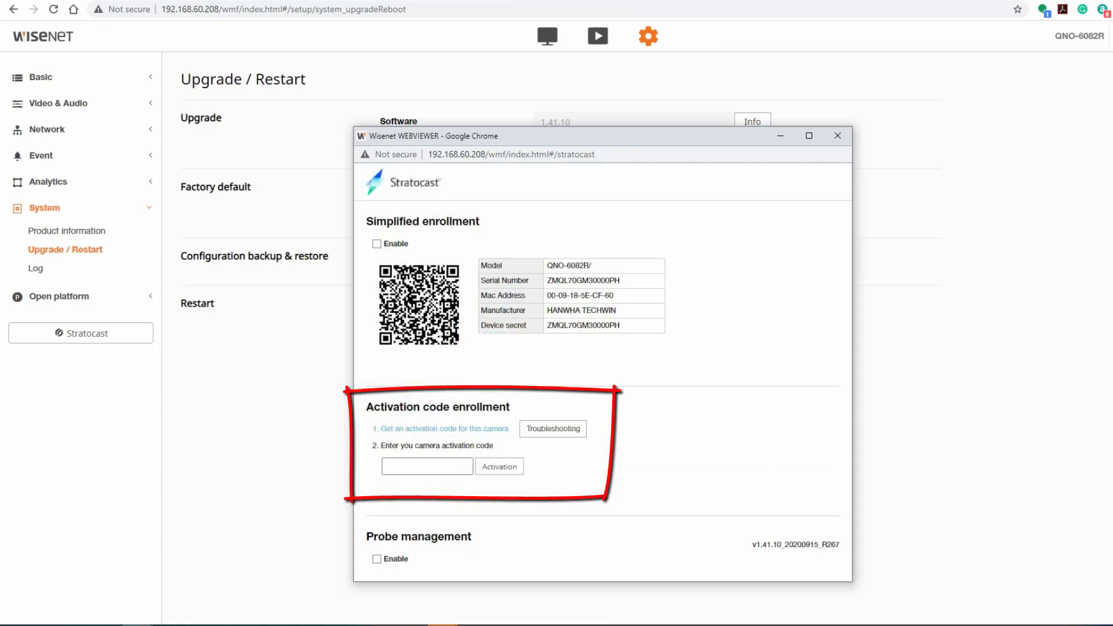